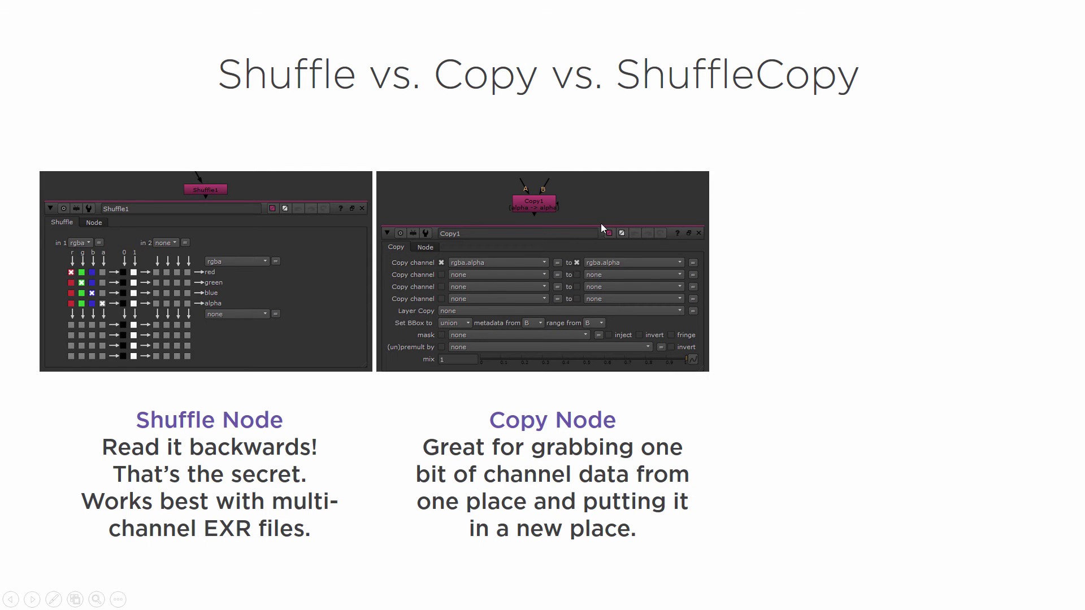
- Return to the NukeX script and frame the graph around the background plate node
key(alt+Tab)
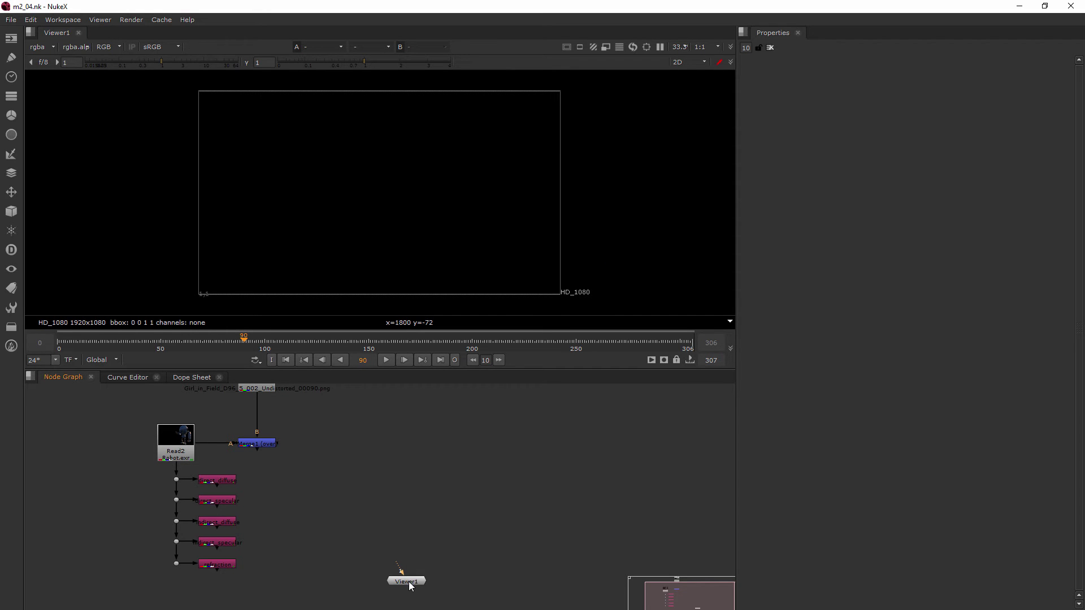
drag(410, 585, 408, 563)
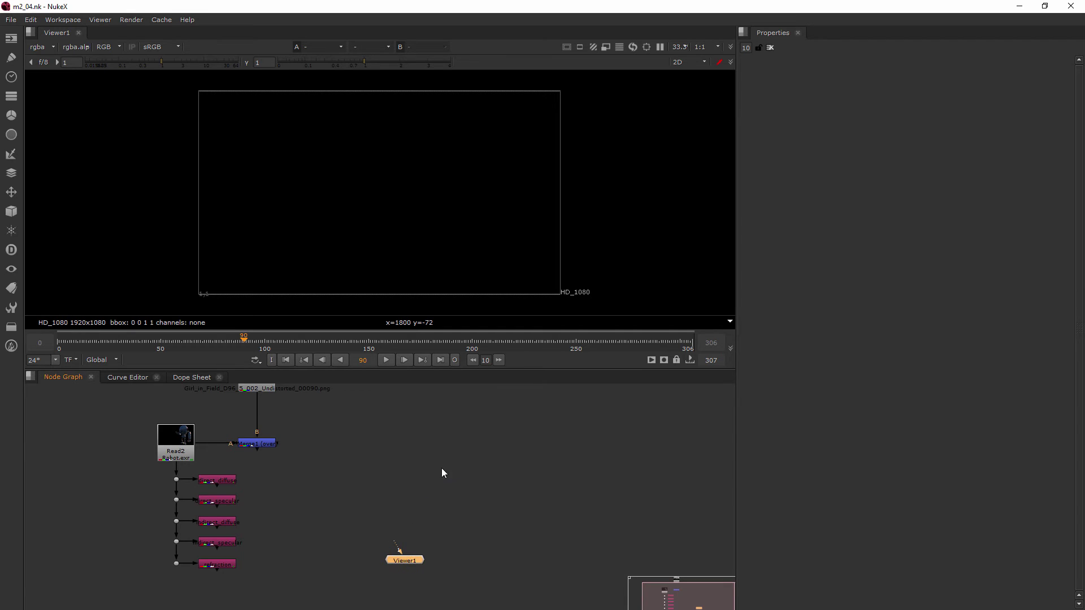
middle_drag(441, 468, 404, 501)
click(360, 460)
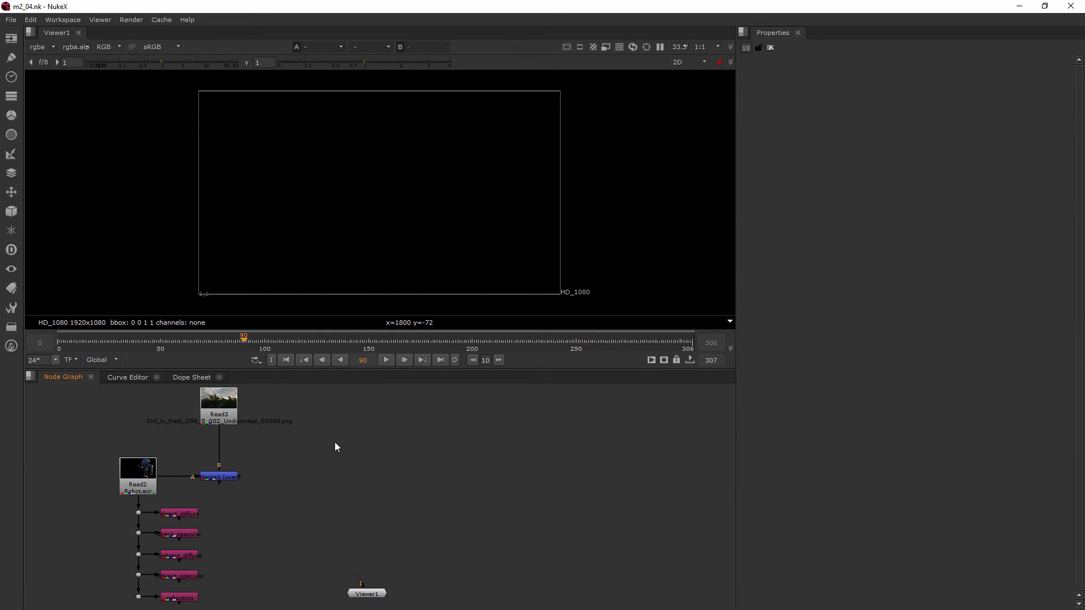
- Read in Robot_noAlpha.exr and Robot_AlphaOnly.exr as two separate Read nodes
key(r)
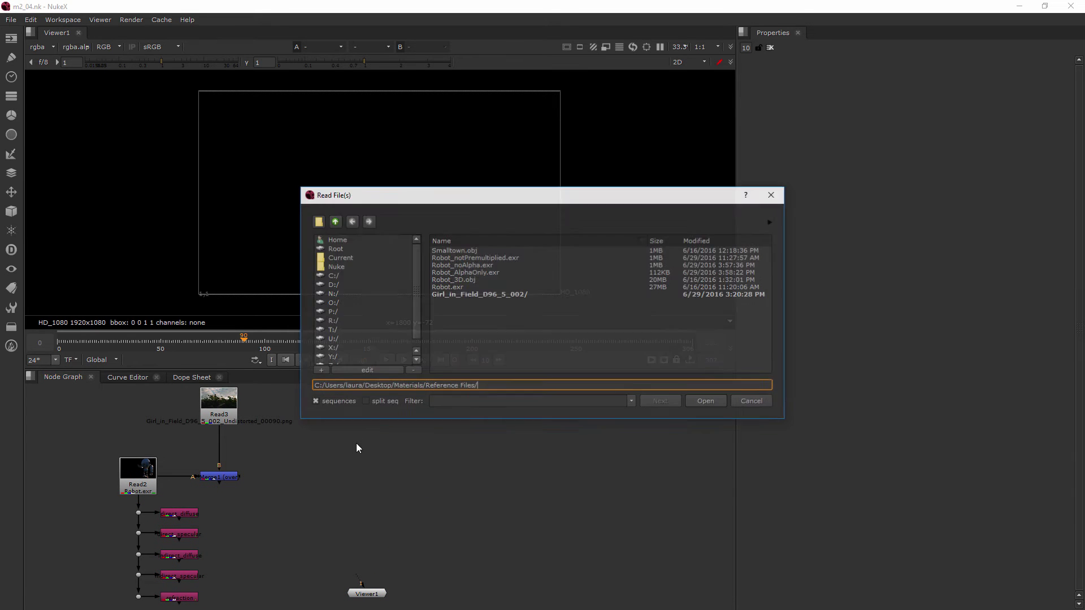
click(484, 266)
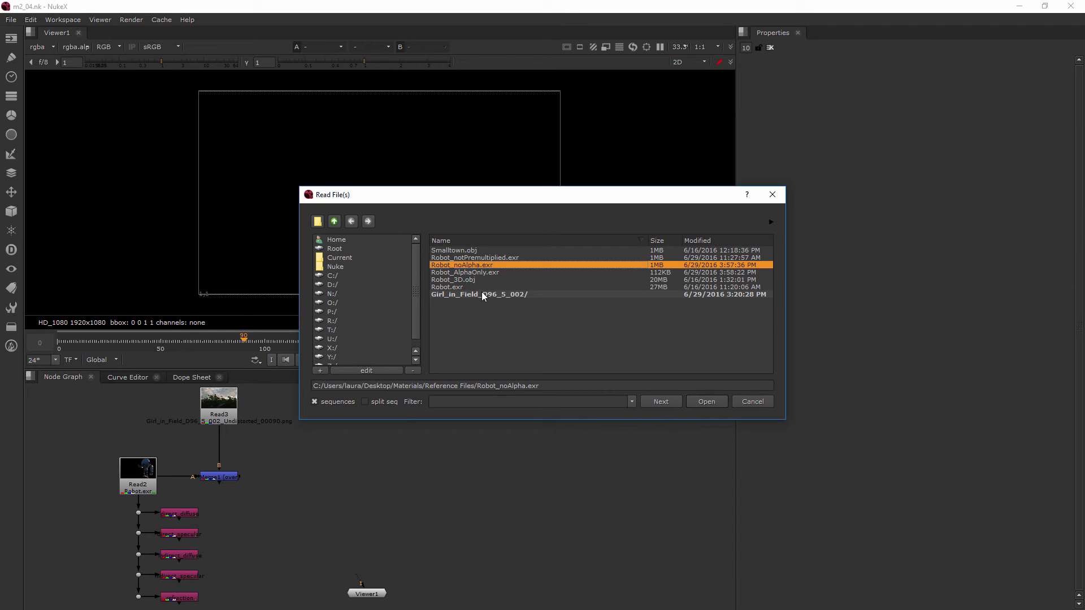
ctrl+click(478, 271)
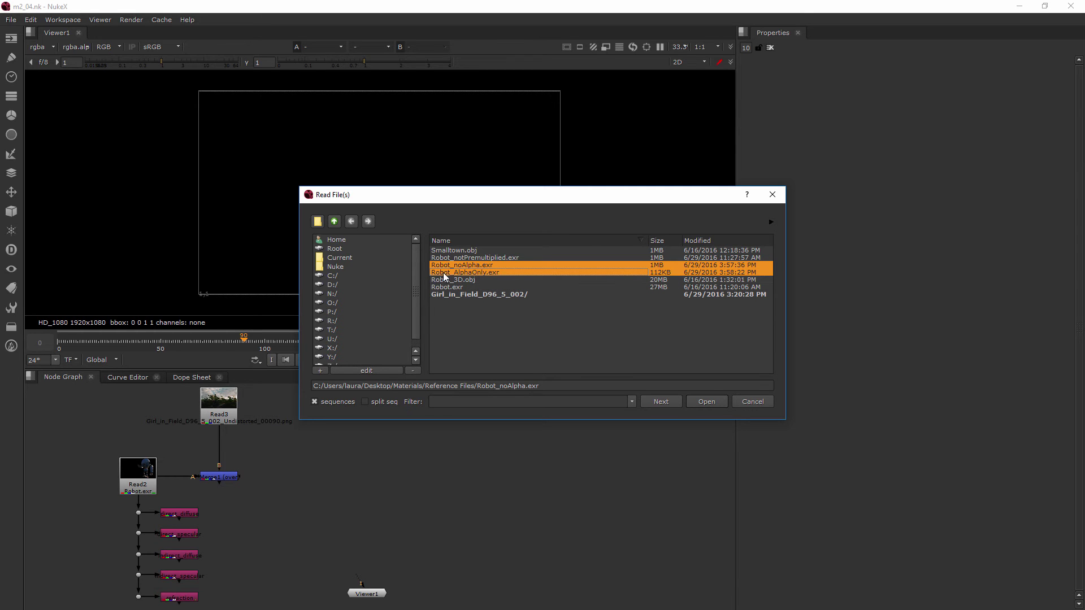
click(706, 401)
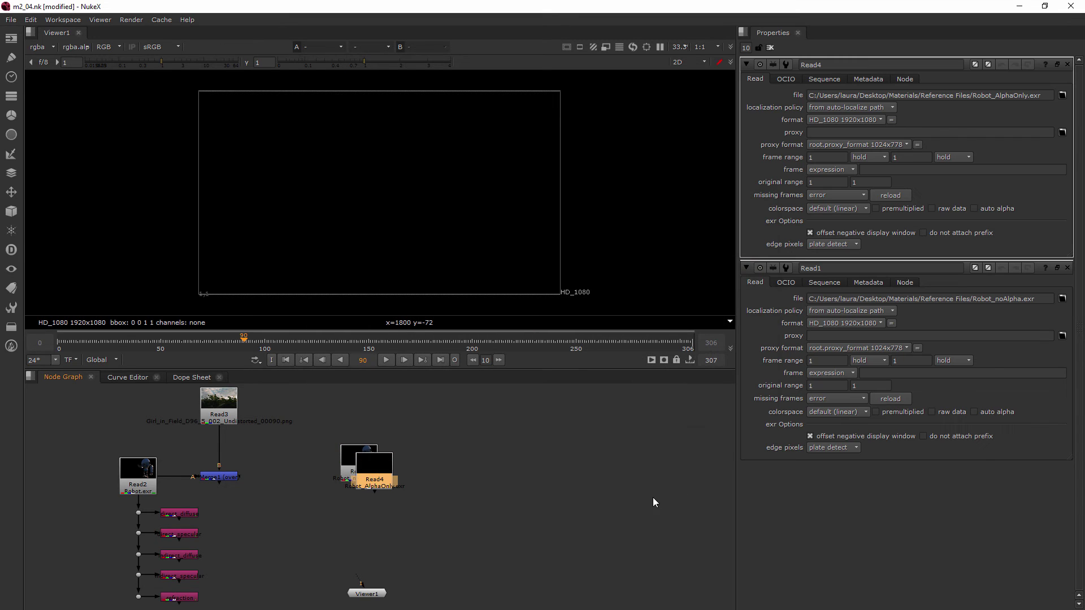
drag(364, 455, 441, 465)
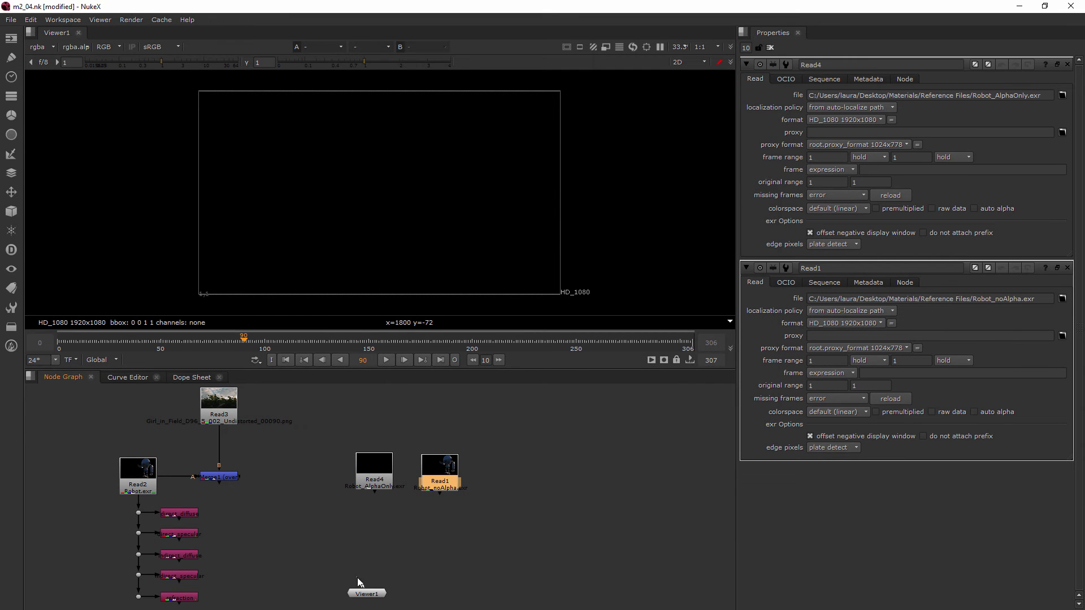
- View Read4 and check its alpha channel to confirm Robot_AlphaOnly is only a matte
drag(361, 583, 372, 465)
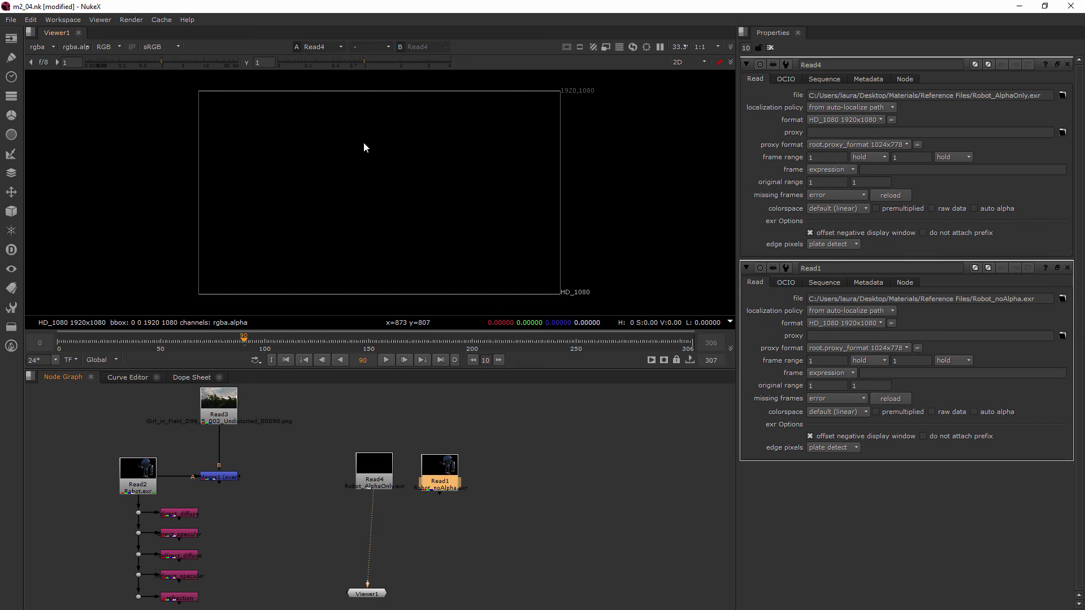
key(a)
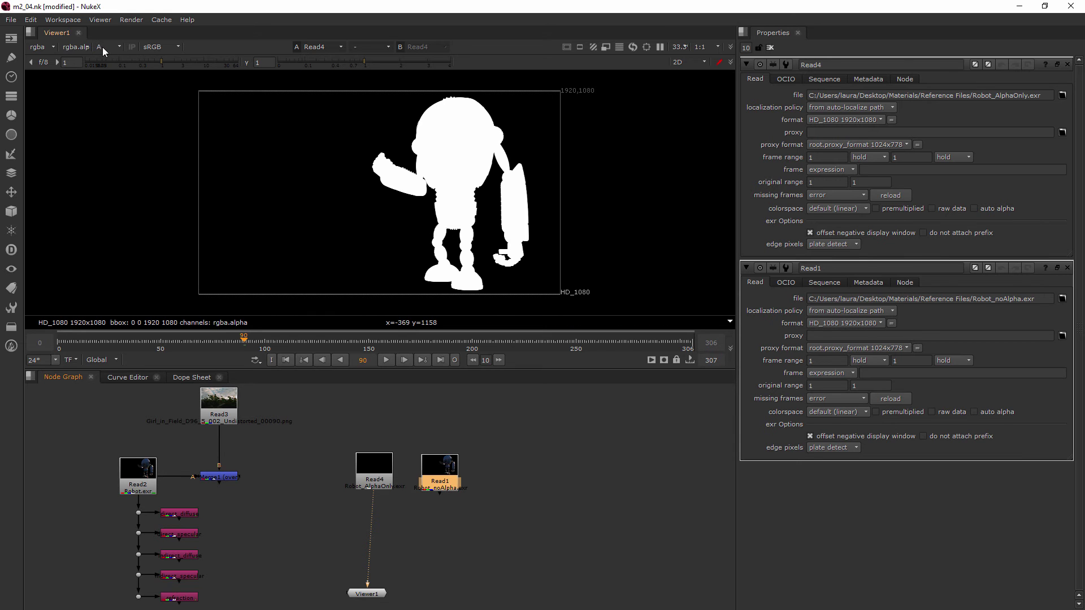
key(a)
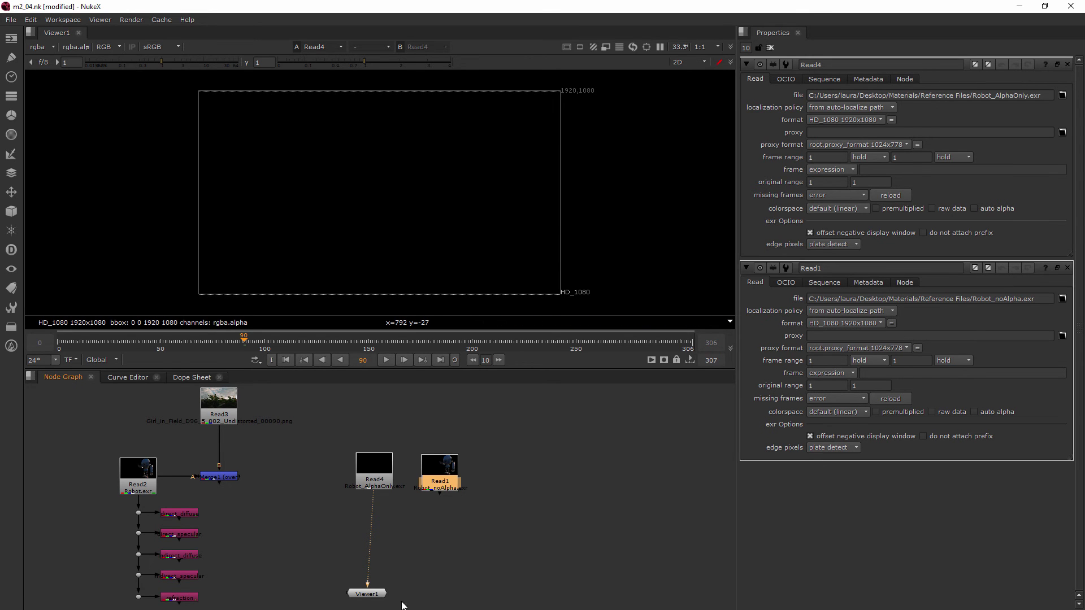
- View Read1 and check that Robot_noAlpha has colour but no alpha
drag(368, 591, 409, 579)
drag(380, 496, 441, 472)
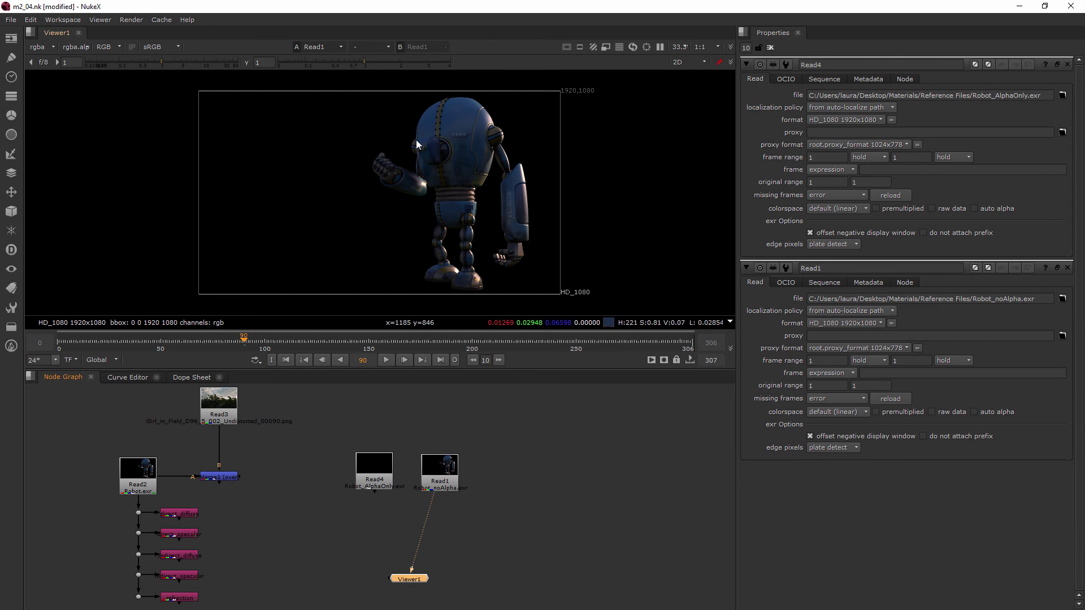
key(a)
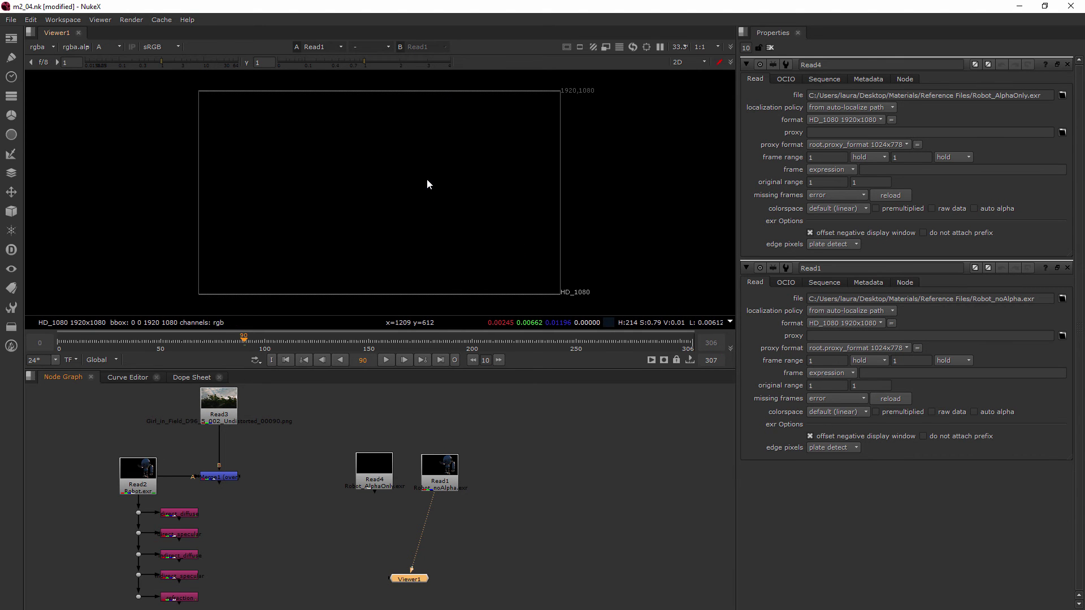
key(a)
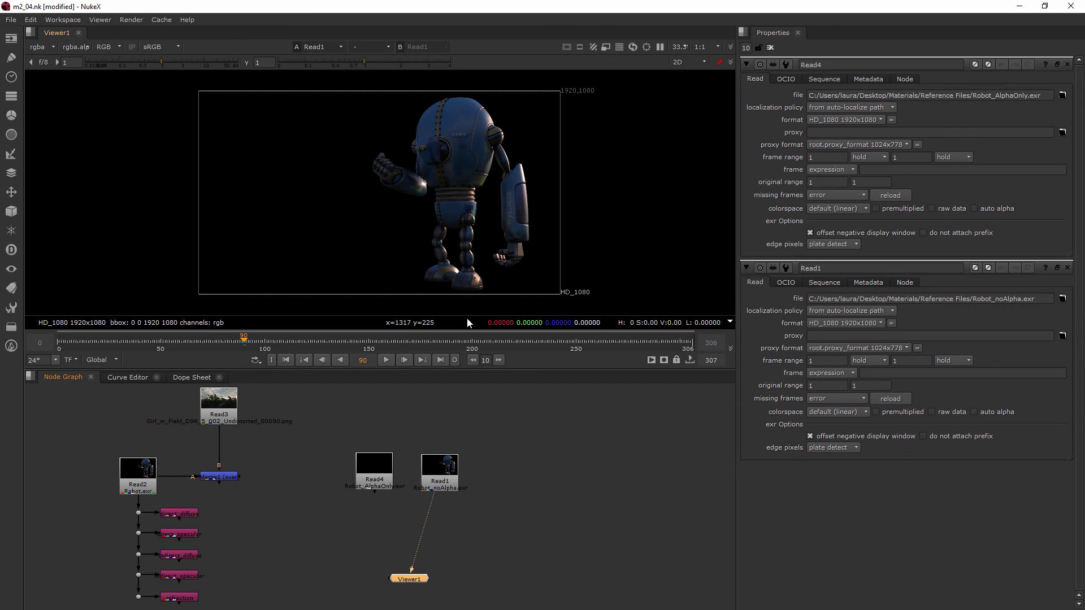
scroll(394, 485, up, 2)
scroll(419, 493, up, 2)
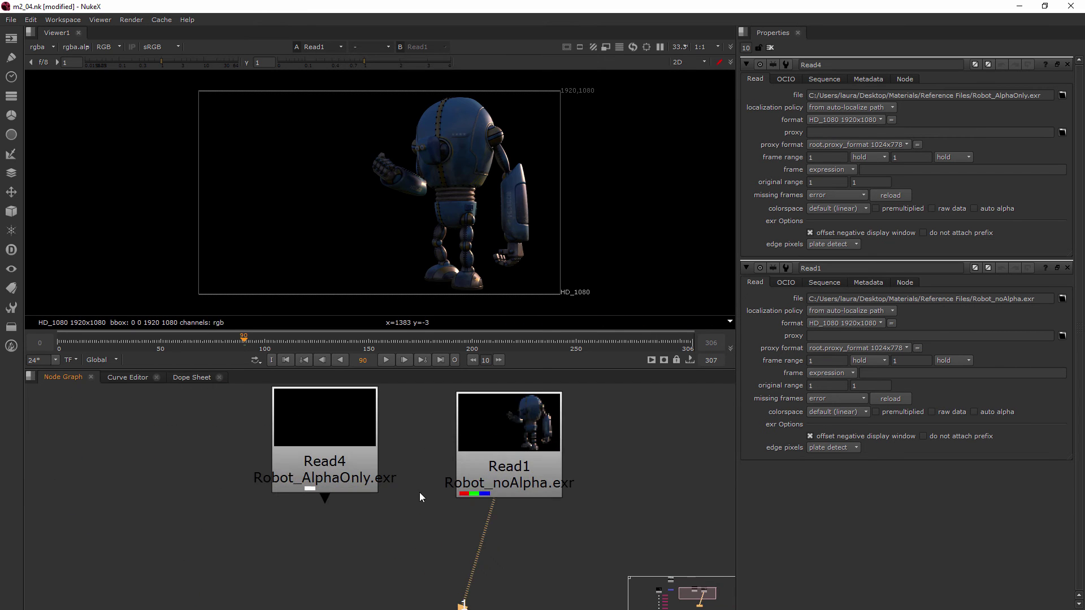
scroll(421, 493, up, 2)
scroll(420, 498, up, 2)
middle_drag(420, 498, 415, 523)
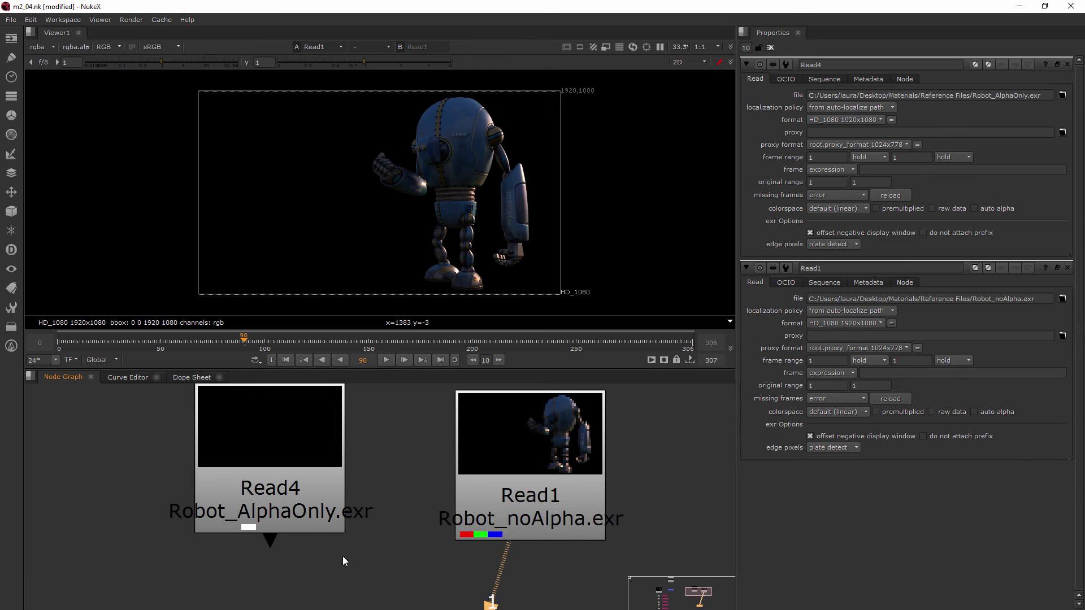
scroll(342, 554, down, 2)
scroll(373, 535, down, 2)
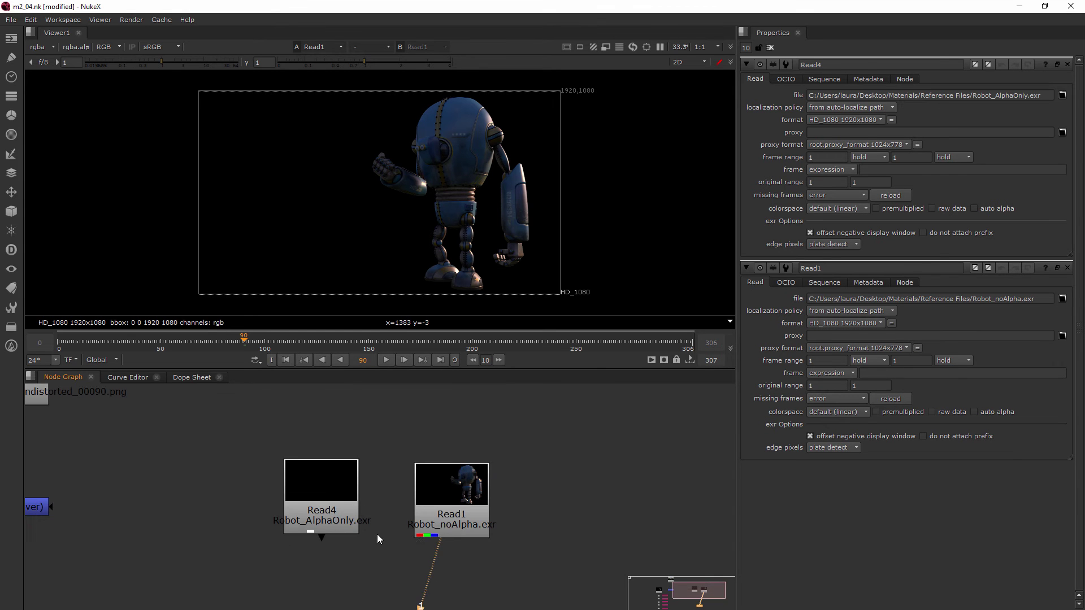
- Repoint Merge1's A input from Robot.exr to Read1 and view the merge over the plate
middle_drag(411, 536, 388, 518)
click(387, 518)
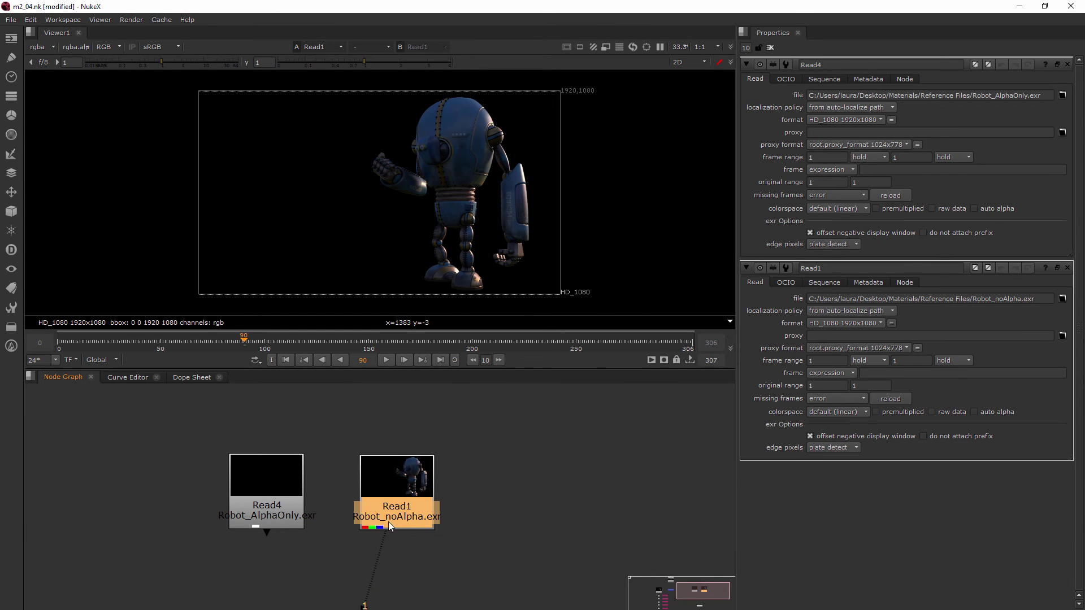
scroll(335, 390, down, 1)
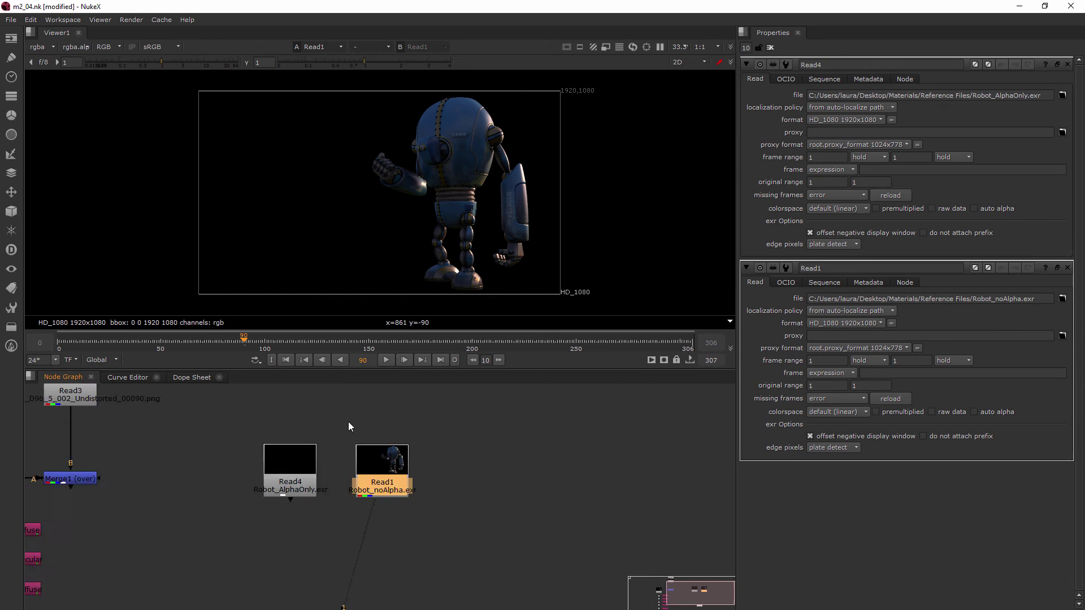
scroll(350, 440, down, 1)
scroll(351, 446, down, 2)
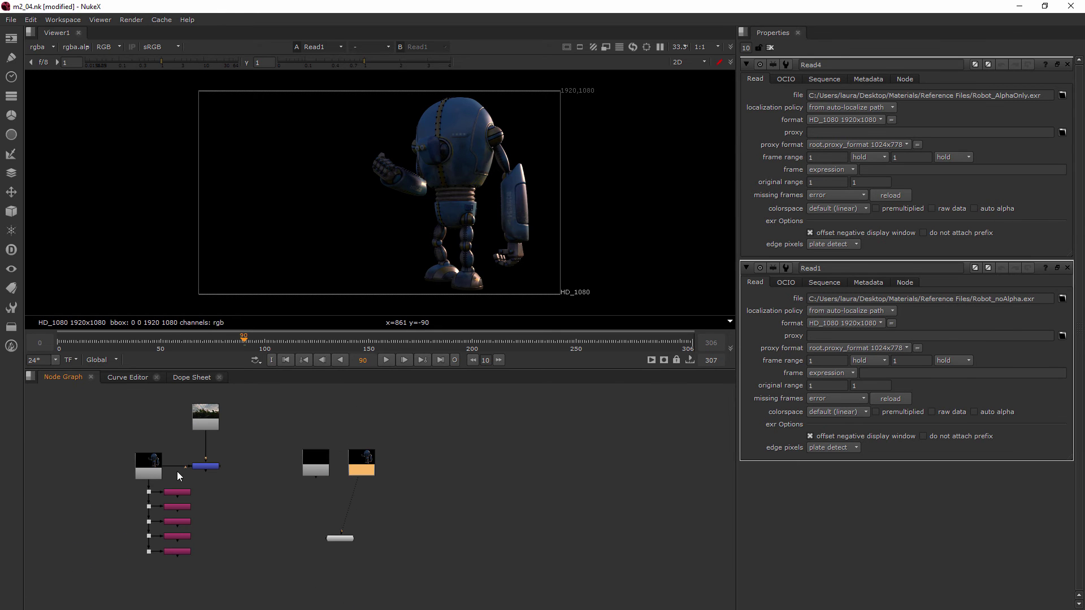
drag(167, 465, 257, 483)
scroll(233, 467, up, 2)
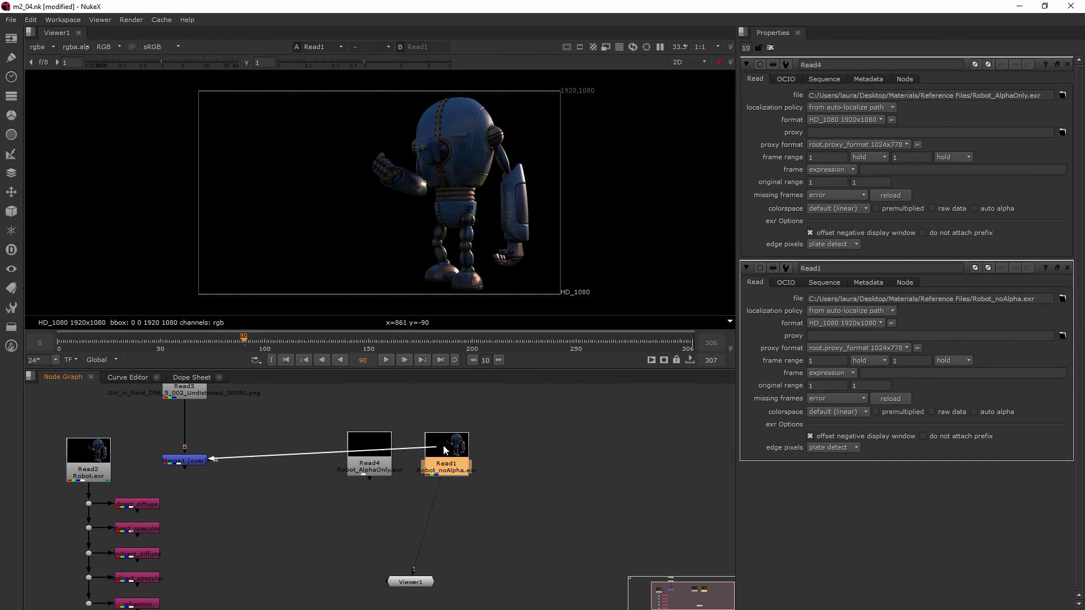
drag(174, 443, 444, 454)
drag(370, 444, 567, 431)
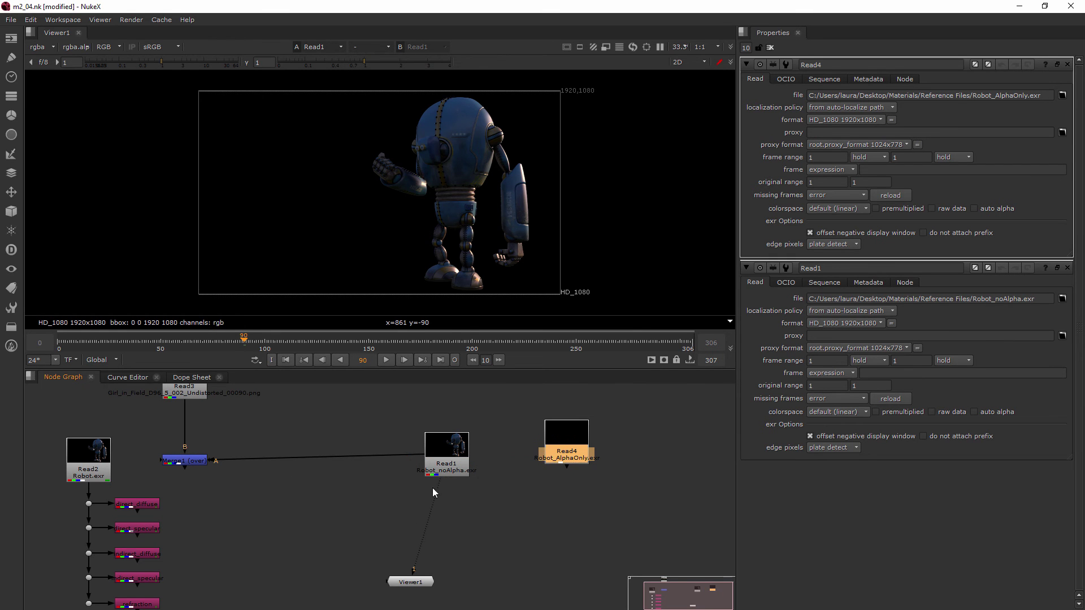
drag(433, 490, 184, 460)
- Arrange Read4 beside Read1 in the node graph
drag(442, 454, 406, 459)
drag(567, 437, 483, 459)
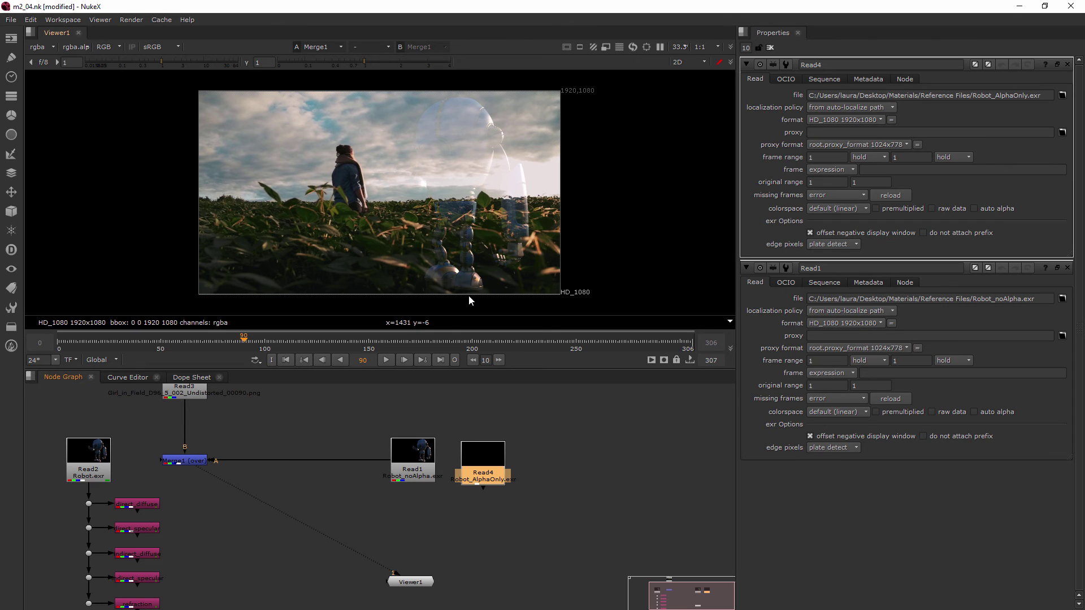
drag(483, 464, 484, 457)
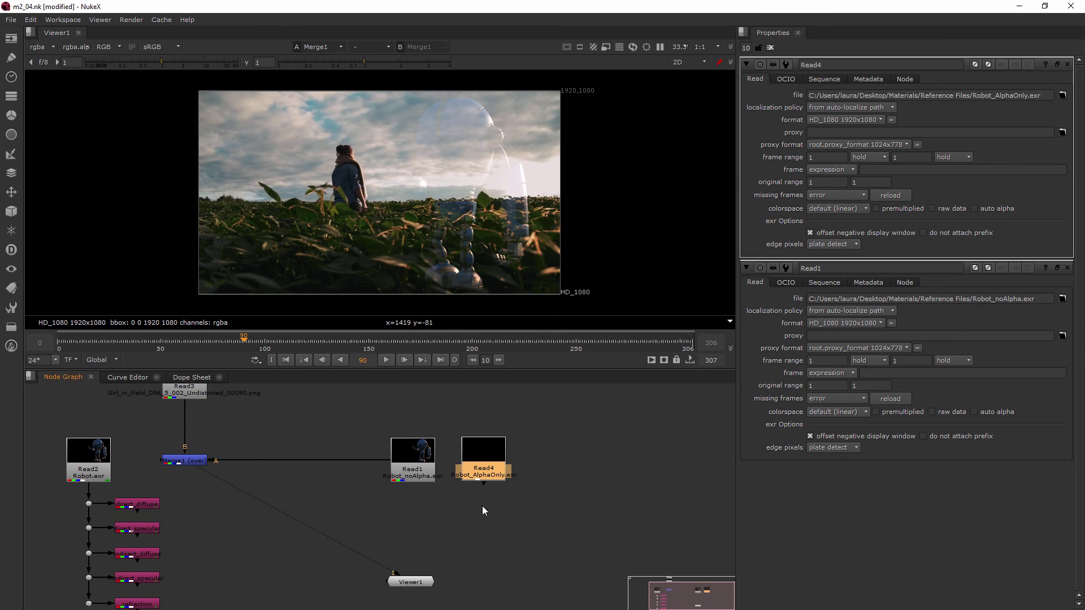
click(482, 506)
- Create a Copy node copying rgba.alpha into rgba.alpha and close the Read property panels
key(Tab)
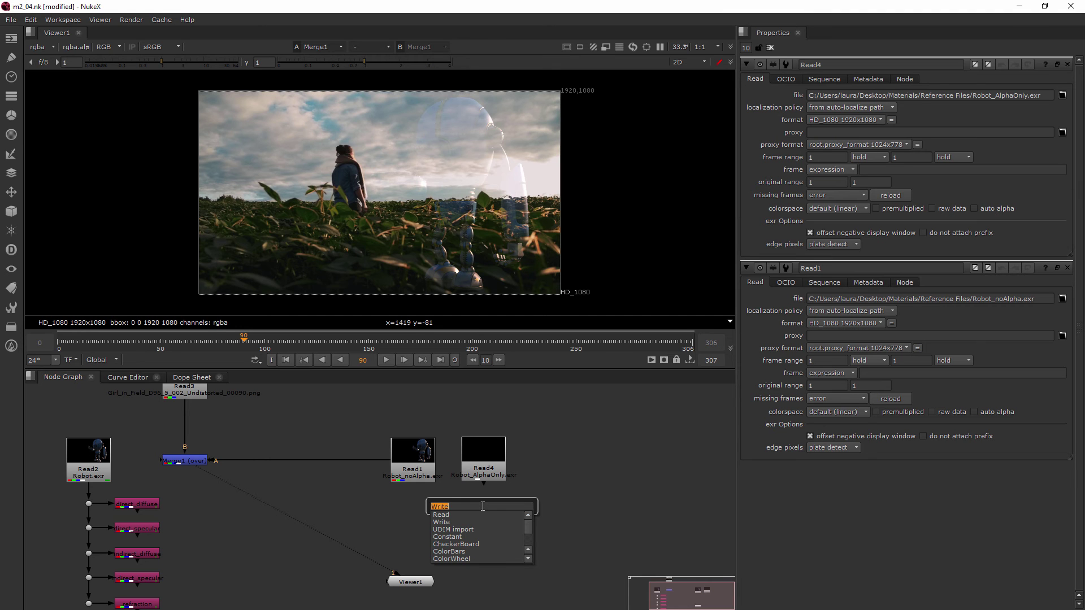
text(Copy)
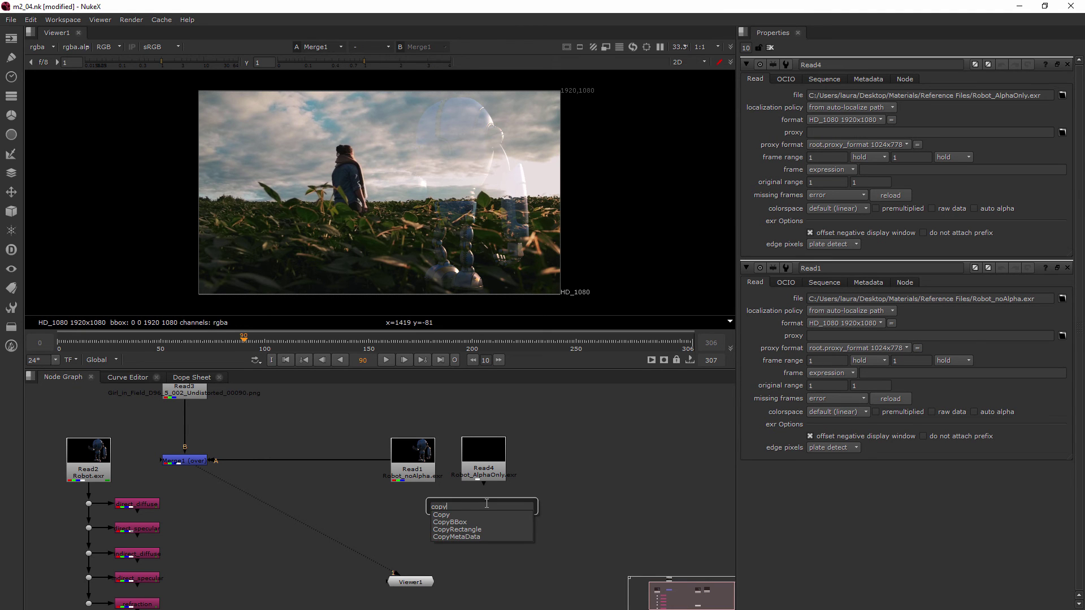
key(Return)
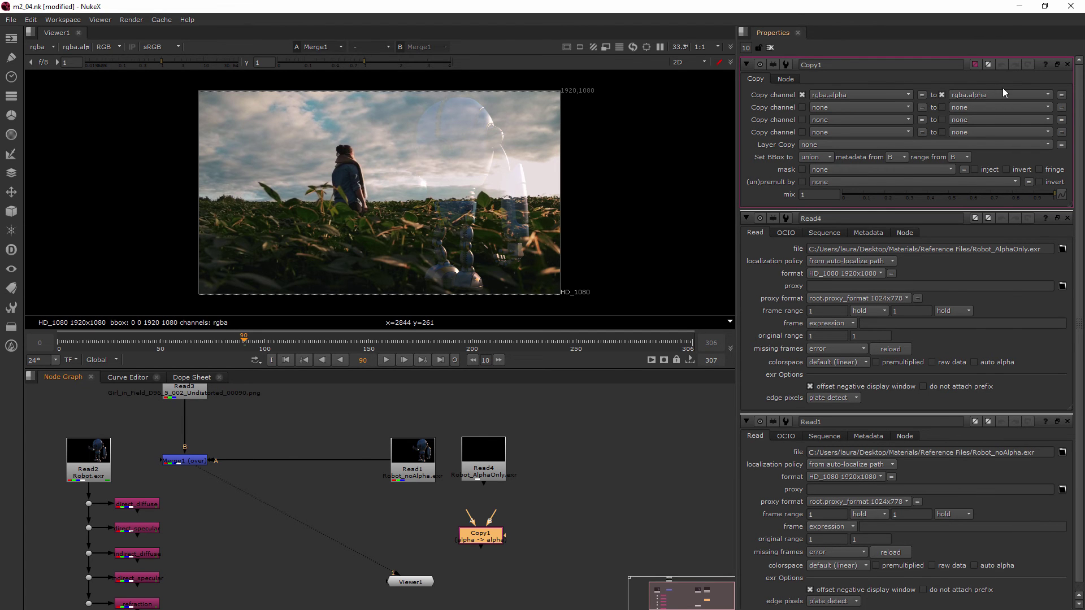
click(1068, 220)
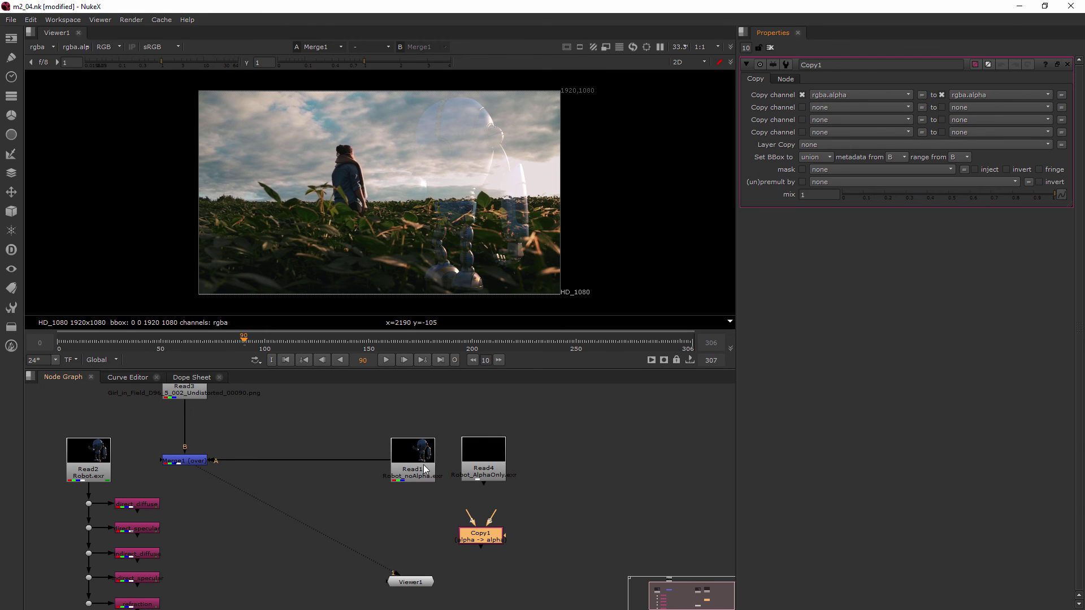
- Connect Copy1's A input to the alpha-only Read4 and stack it underneath
drag(492, 475, 515, 450)
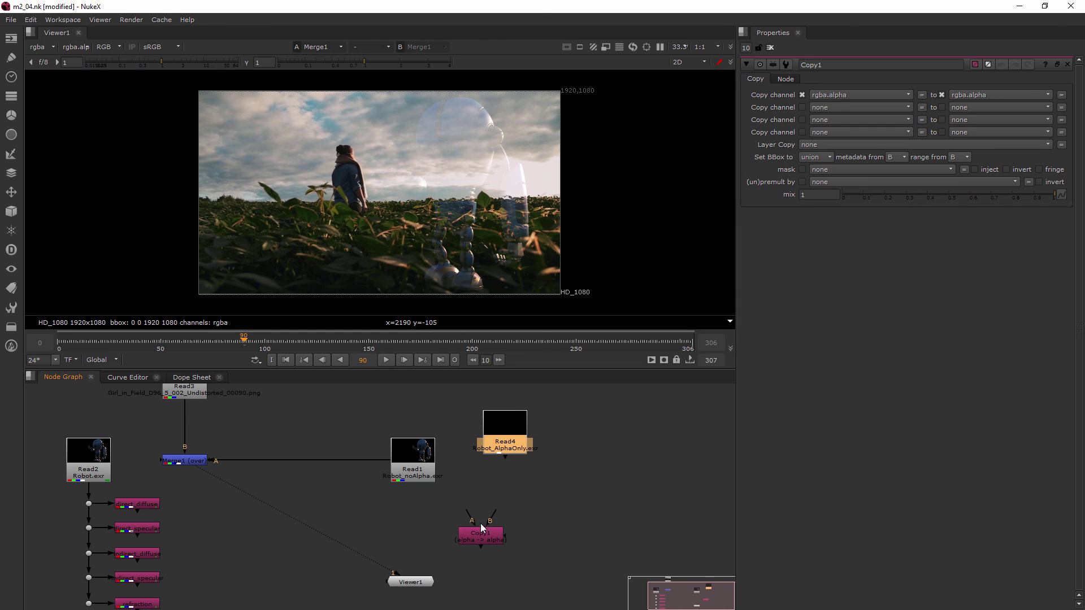
drag(480, 523, 514, 499)
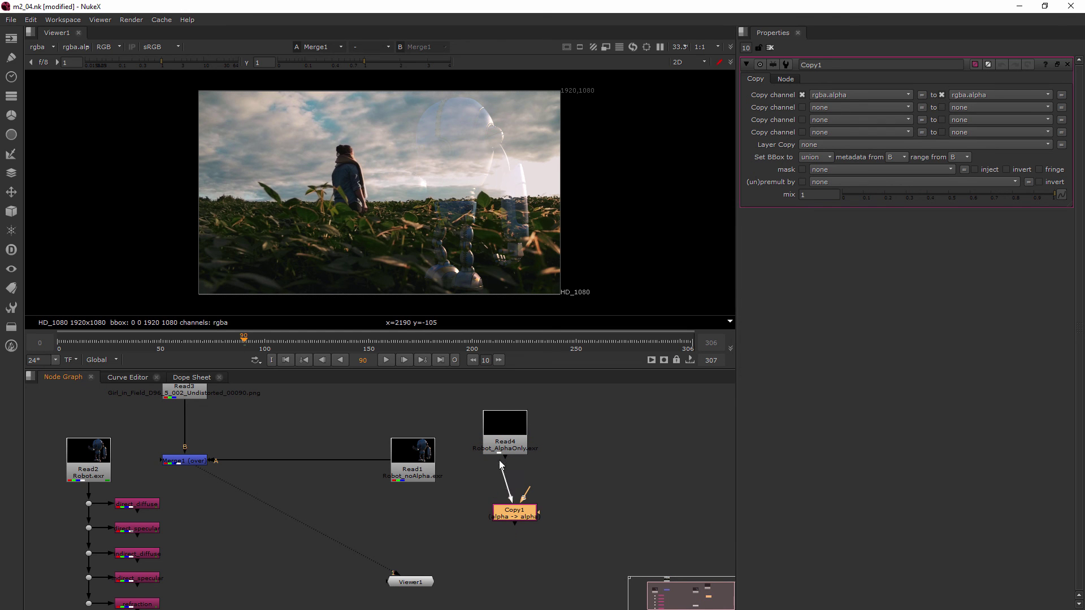
drag(500, 460, 504, 451)
drag(516, 511, 513, 490)
- Connect Copy1's B input to the no-alpha Read1, unplugging Merge1's foreground
mouse_move(462, 407)
mouse_down()
mouse_move(531, 511)
mouse_move(494, 454)
mouse_up()
click(549, 465)
middle_drag(549, 465, 575, 525)
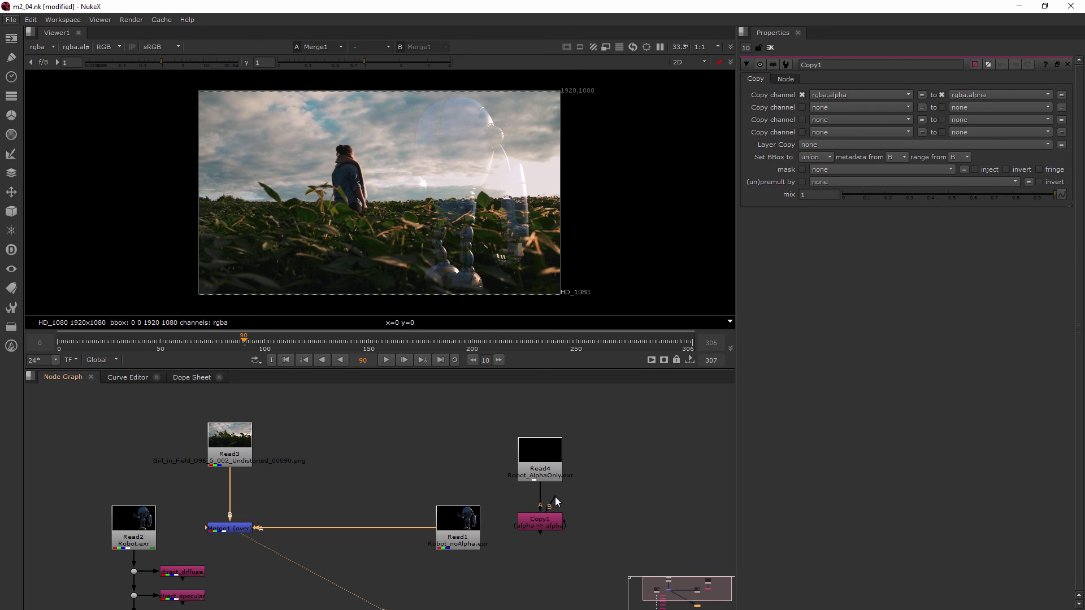
drag(555, 501, 481, 526)
click(553, 526)
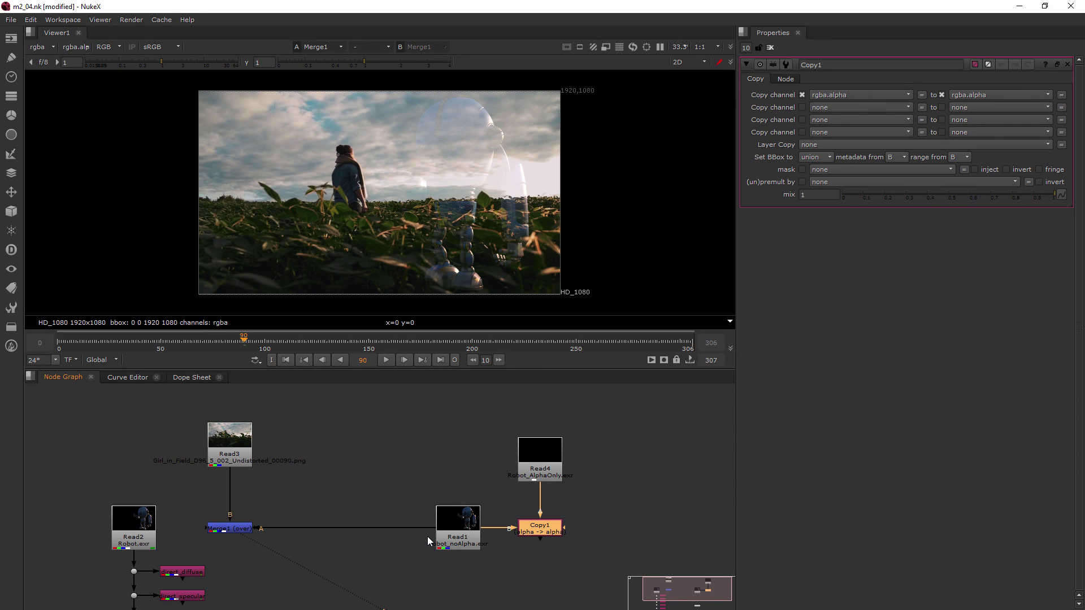
- Disconnect Merge1's A input and move the plate and merge right of Copy1
drag(429, 531, 428, 530)
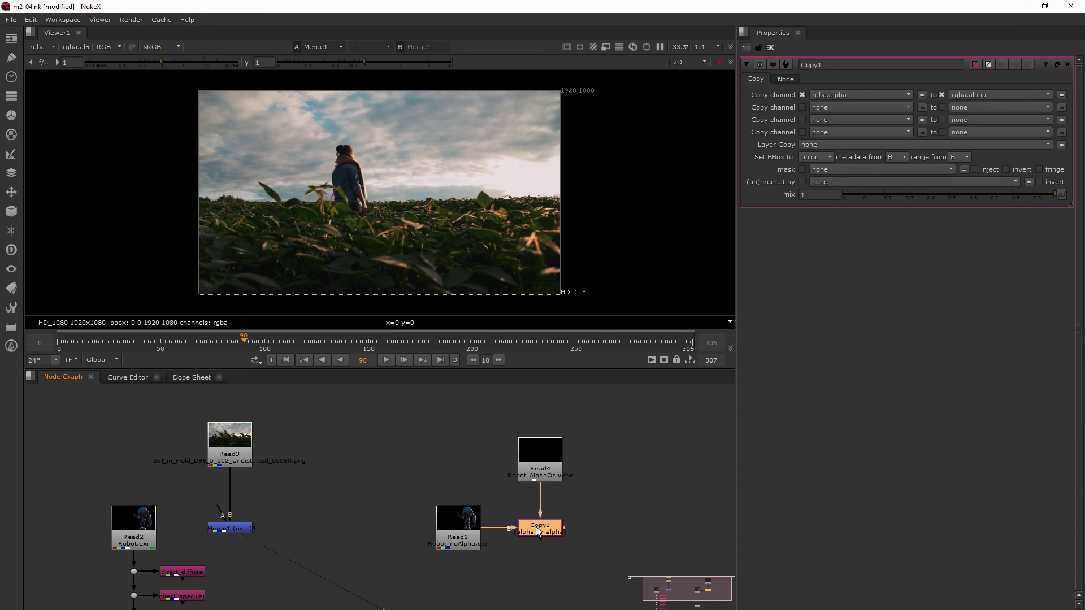
mouse_move(444, 429)
mouse_down()
mouse_move(560, 545)
mouse_move(467, 500)
mouse_move(541, 531)
mouse_up()
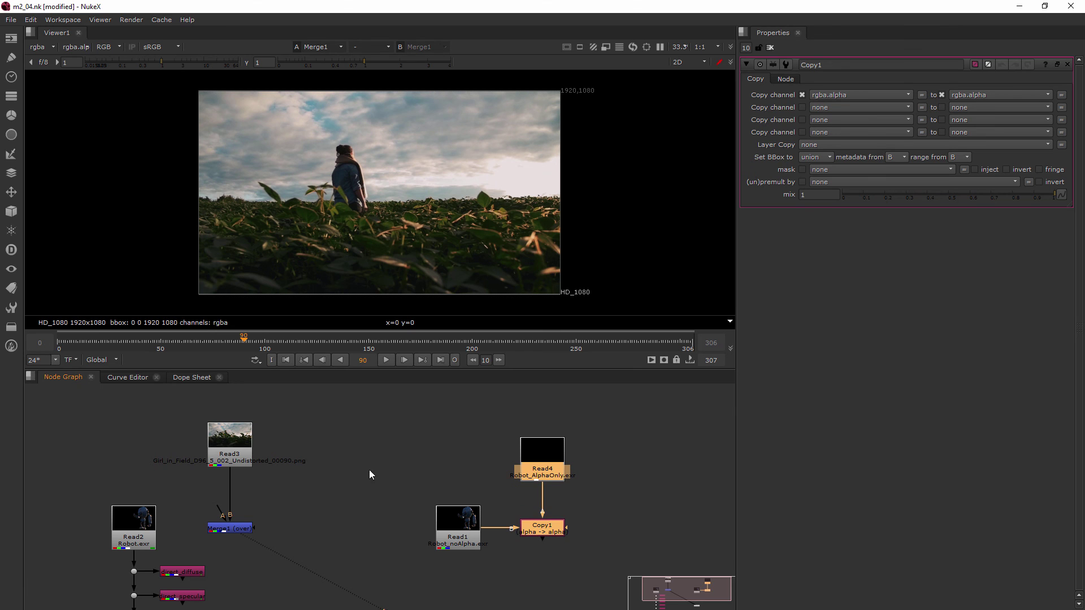
mouse_move(312, 408)
mouse_down()
mouse_move(196, 550)
mouse_move(643, 524)
mouse_move(661, 532)
mouse_up()
middle_drag(636, 538, 368, 501)
click(368, 501)
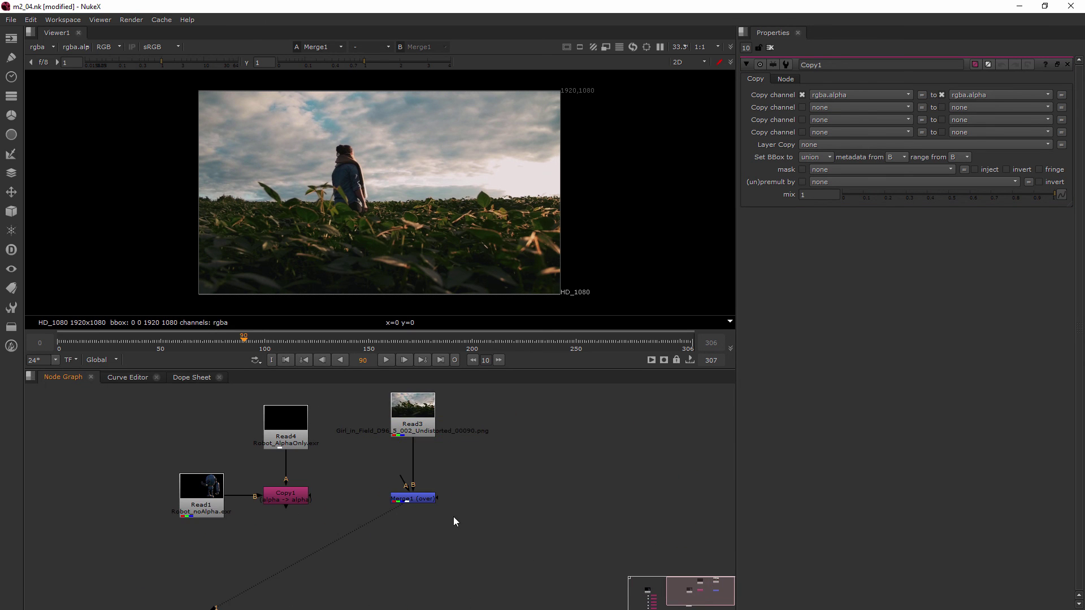
- Feed Copy1's output into Merge1's A so the robot composites solidly over the plate
mouse_move(399, 512)
mouse_down()
mouse_move(357, 483)
mouse_move(297, 534)
mouse_up()
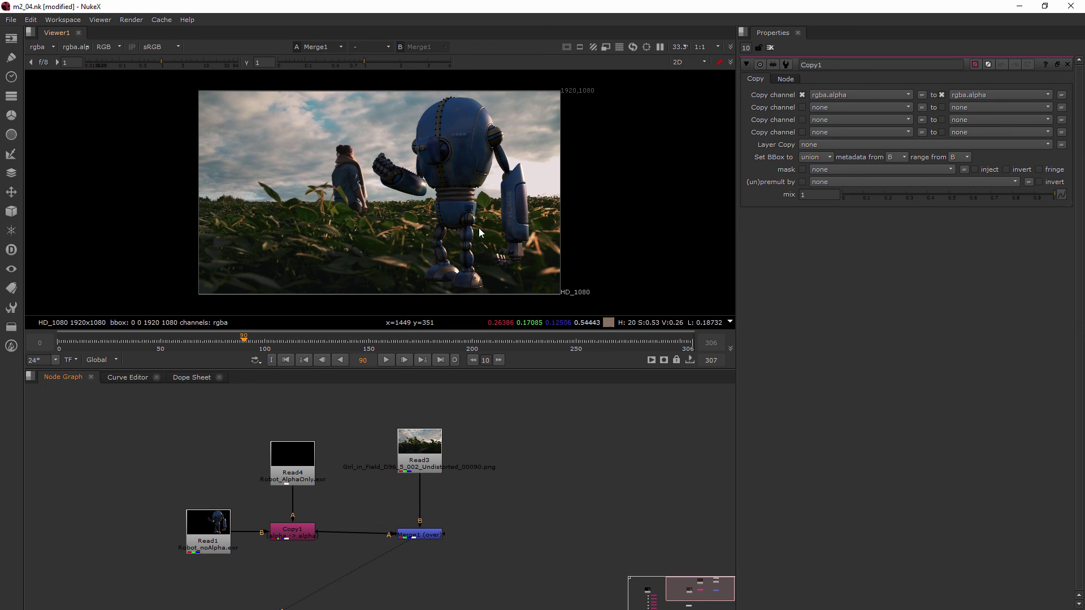
click(418, 535)
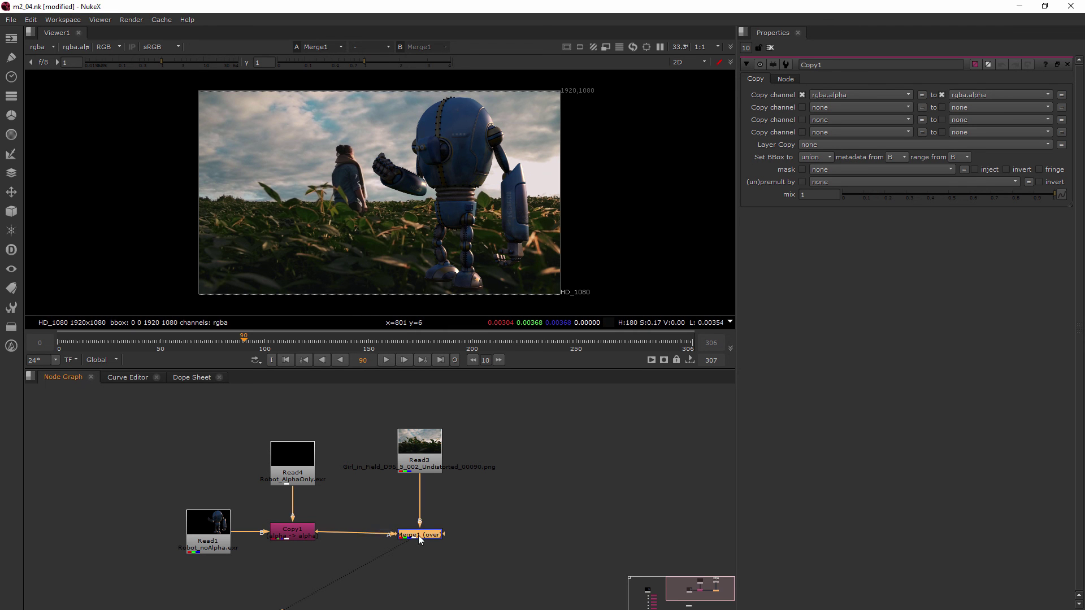